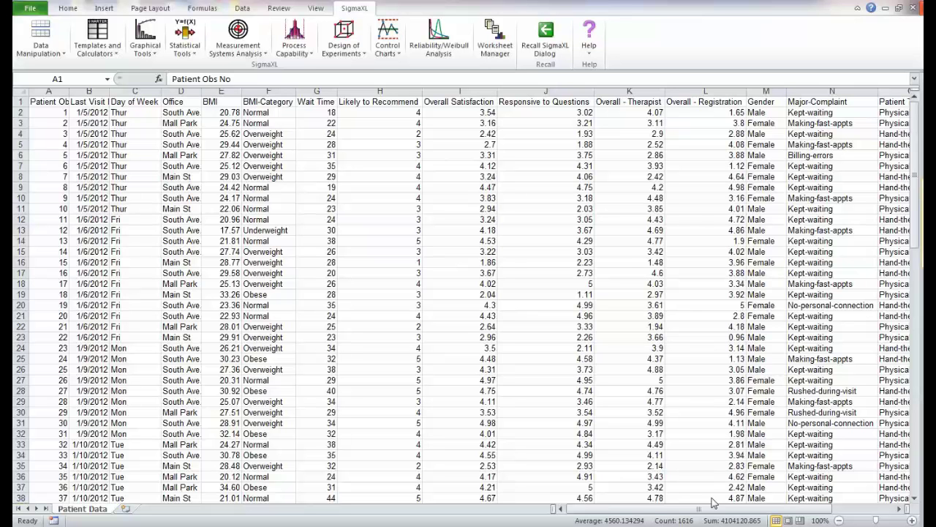
- Create a scatter plot of the patient data with Overall Satisfaction as the numeric response, Responsive to Questions as the predictor, and a trendline
left_click(155, 54)
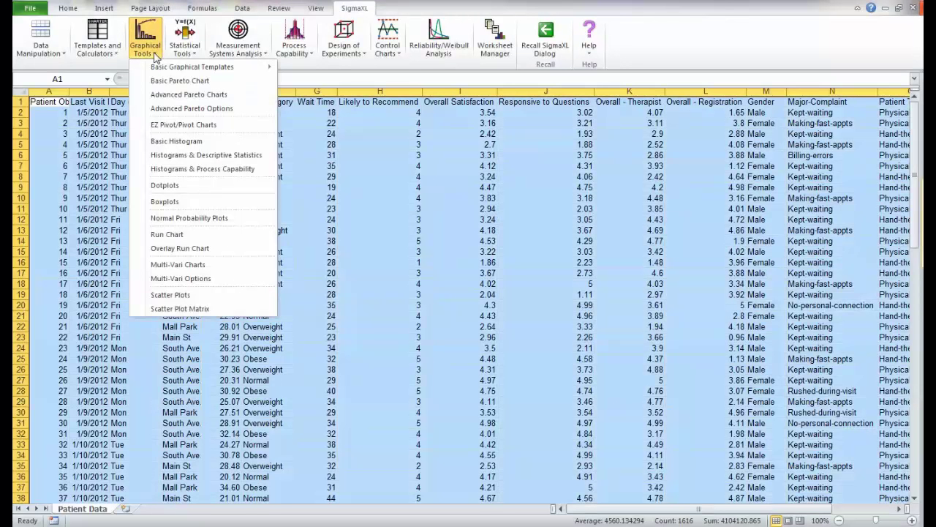
left_click(196, 296)
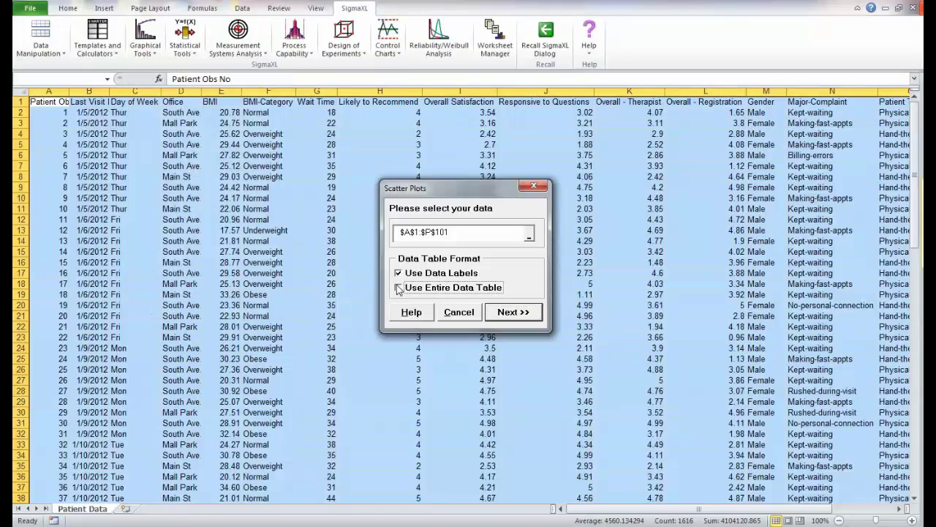
left_click(505, 311)
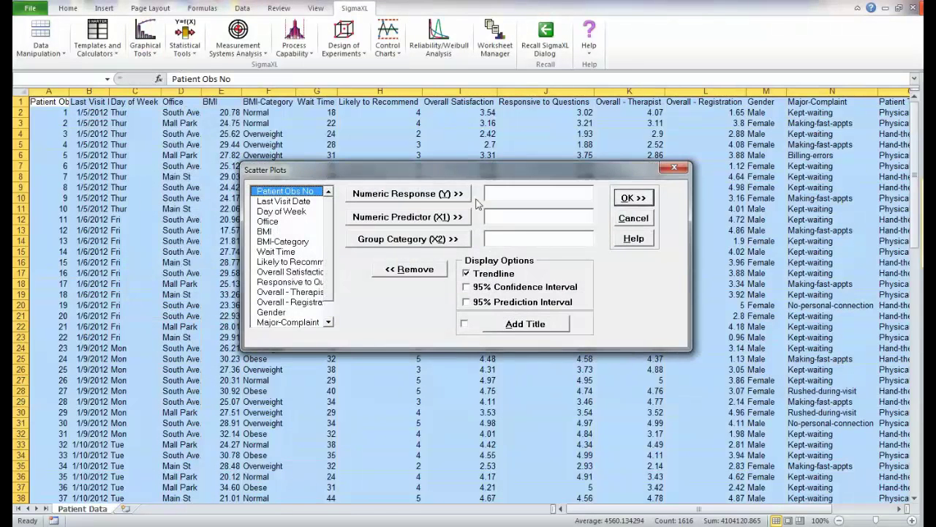
left_click(317, 272)
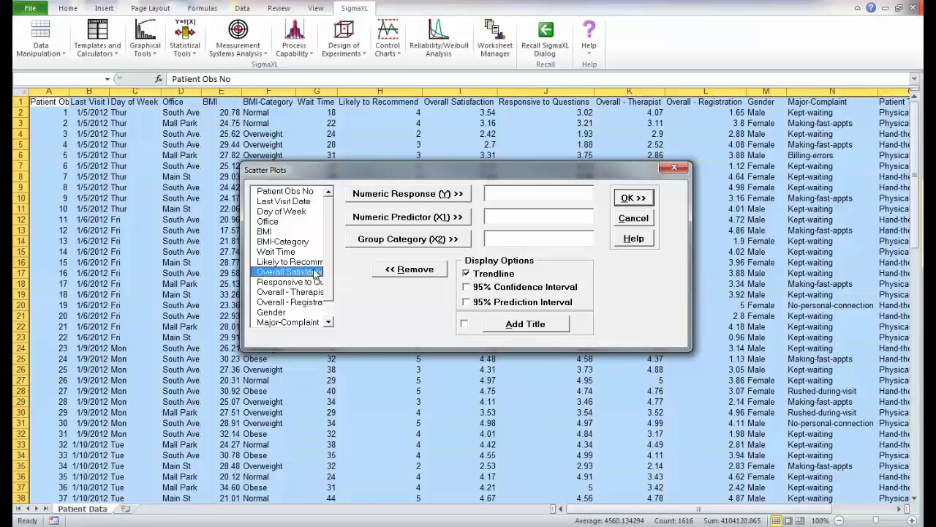
left_click(391, 199)
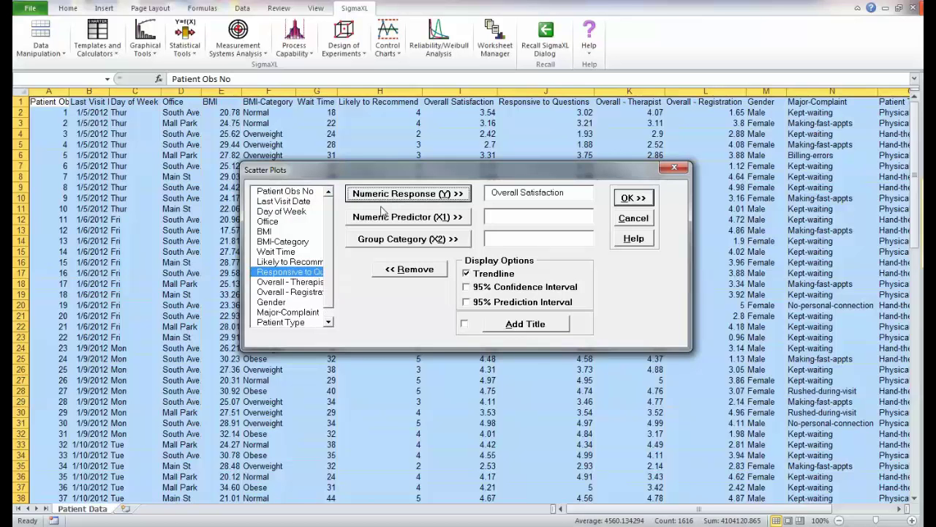
left_click(431, 219)
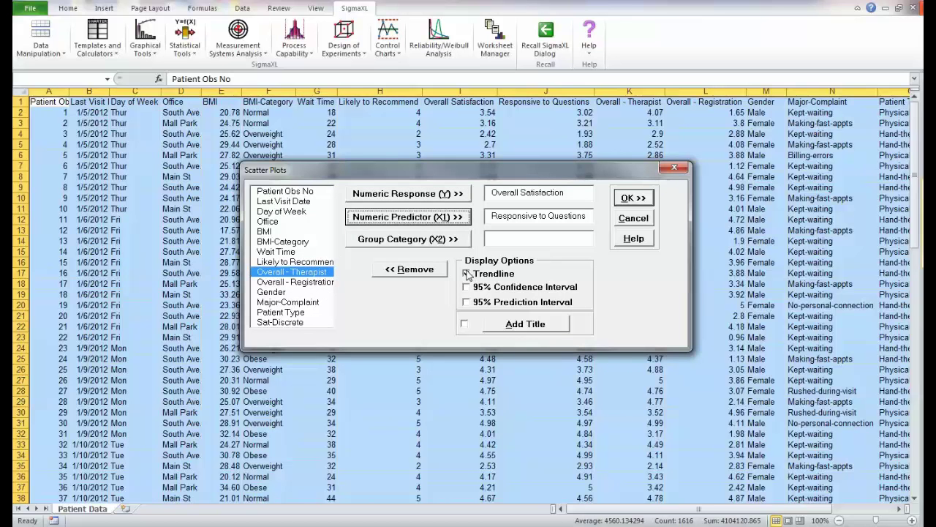
left_click(634, 203)
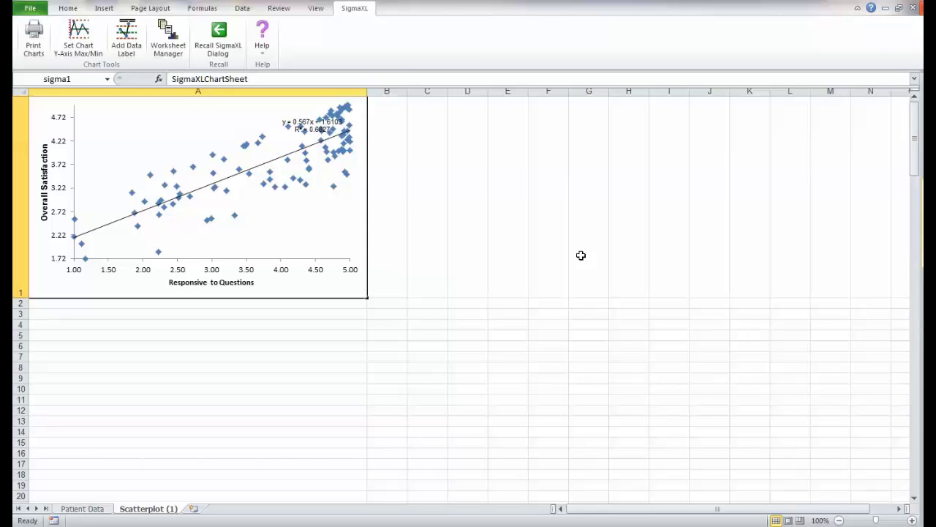
- Generate a correlation matrix from the entire Patient Data table for Overall Satisfaction and Responsive to Questions
key("ctrl+Page_Up")
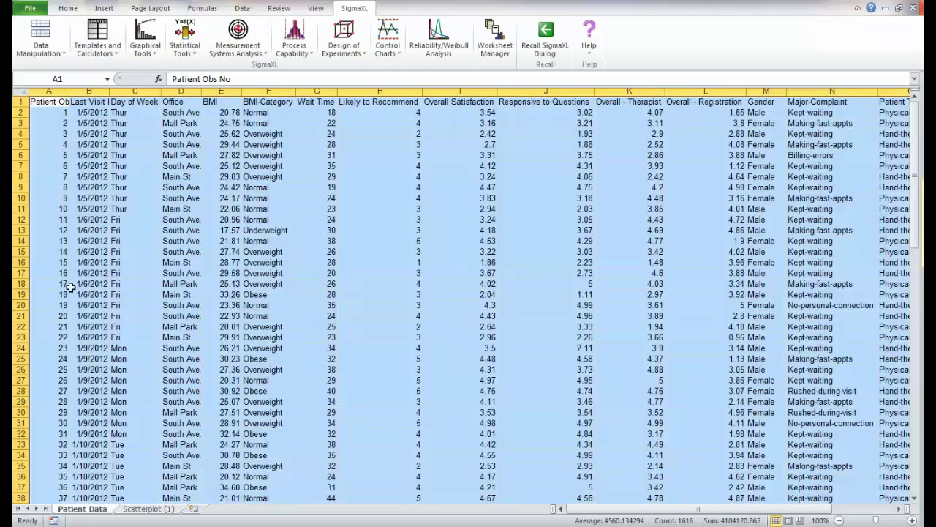
left_click(190, 55)
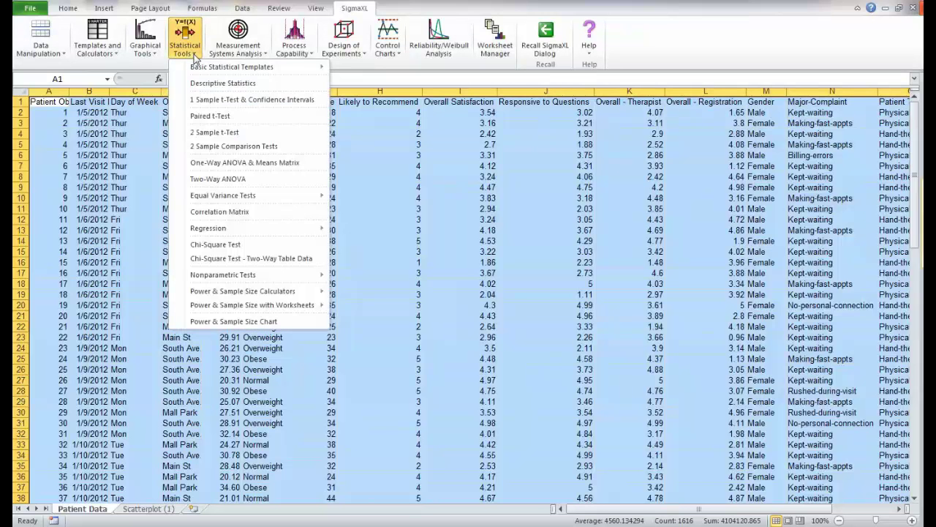
left_click(247, 212)
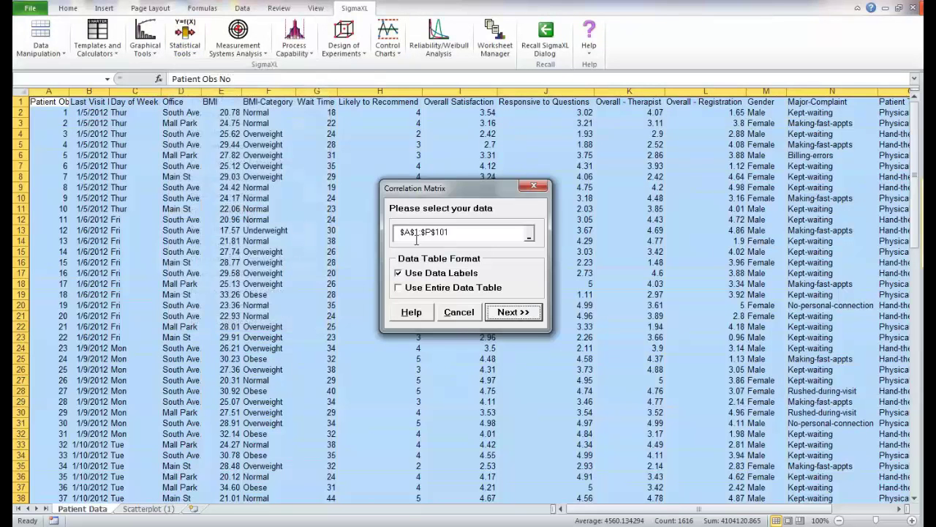
left_click(427, 289)
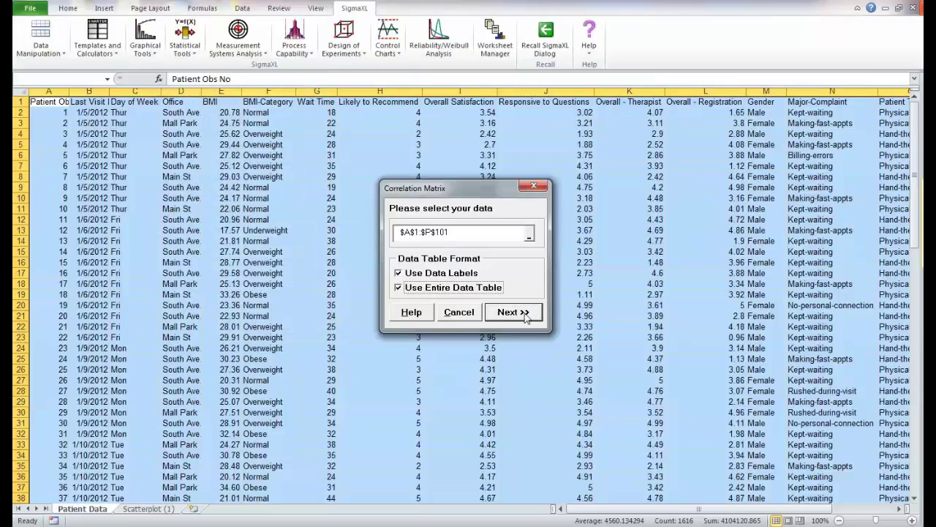
left_click(512, 312)
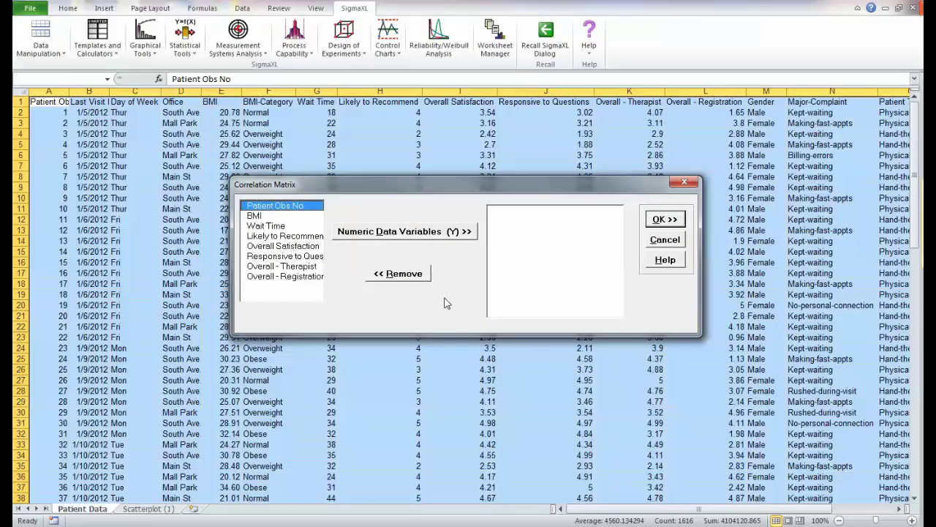
left_click(293, 246)
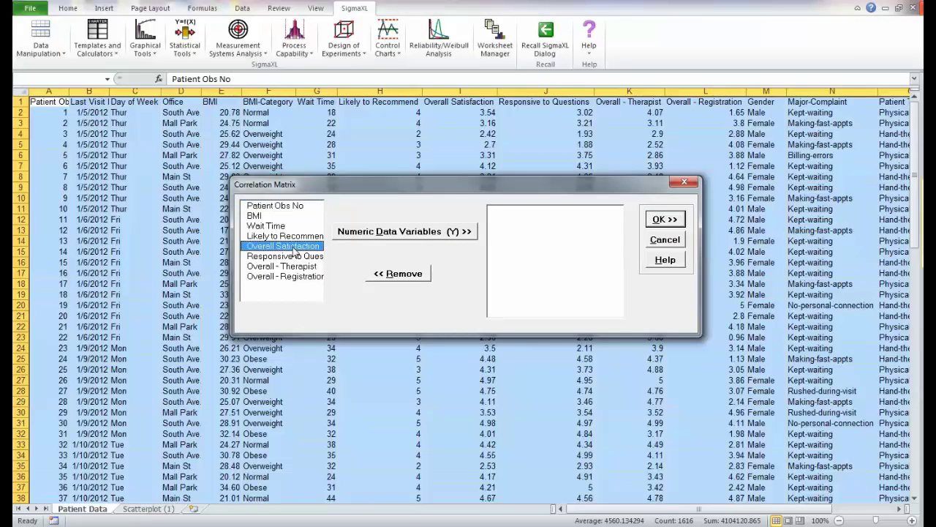
left_click(425, 233)
left_click(421, 232)
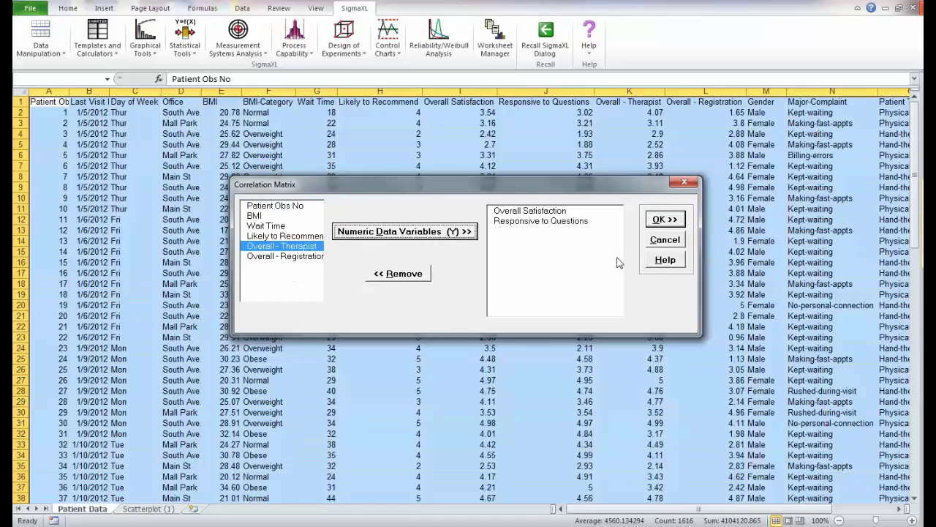
left_click(663, 220)
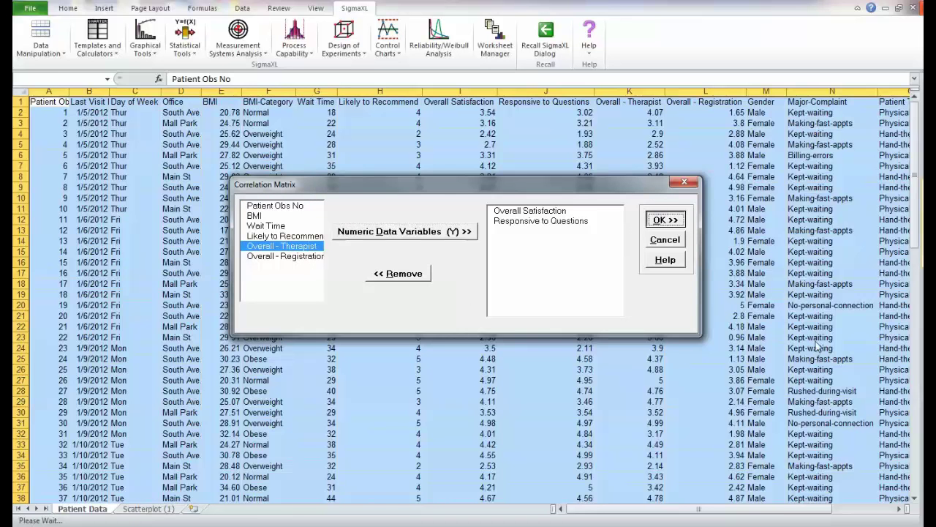
- Enlarge the correlation matrix results to 130% and view them from the first row of the sheet
left_click(912, 520)
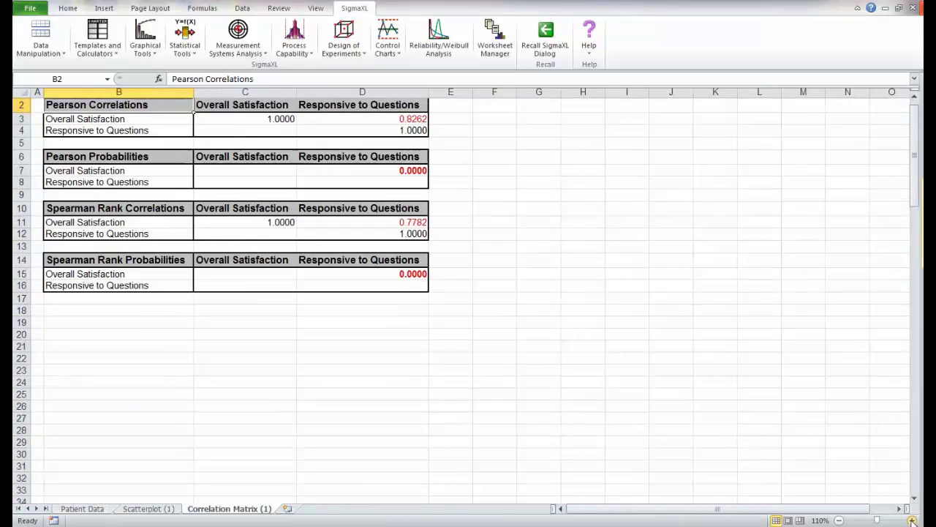
left_click(913, 520)
left_click(912, 520)
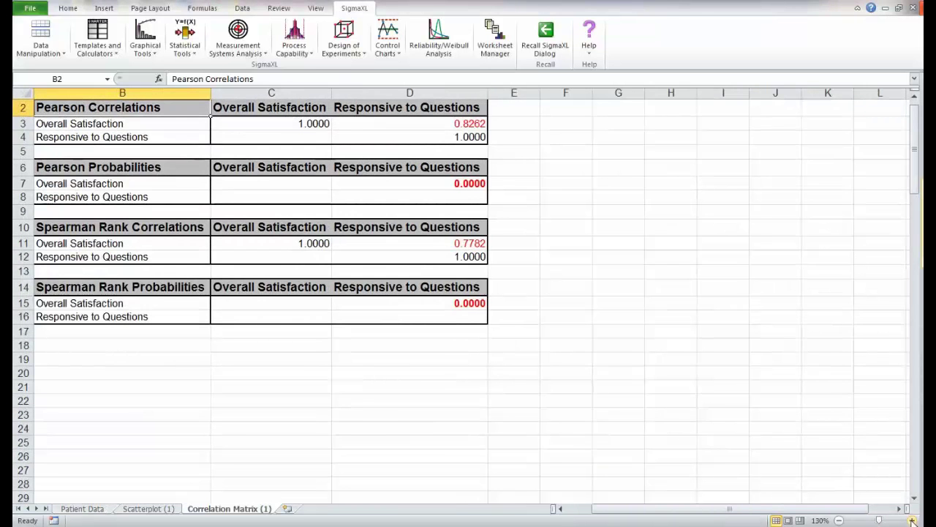
left_click(914, 96)
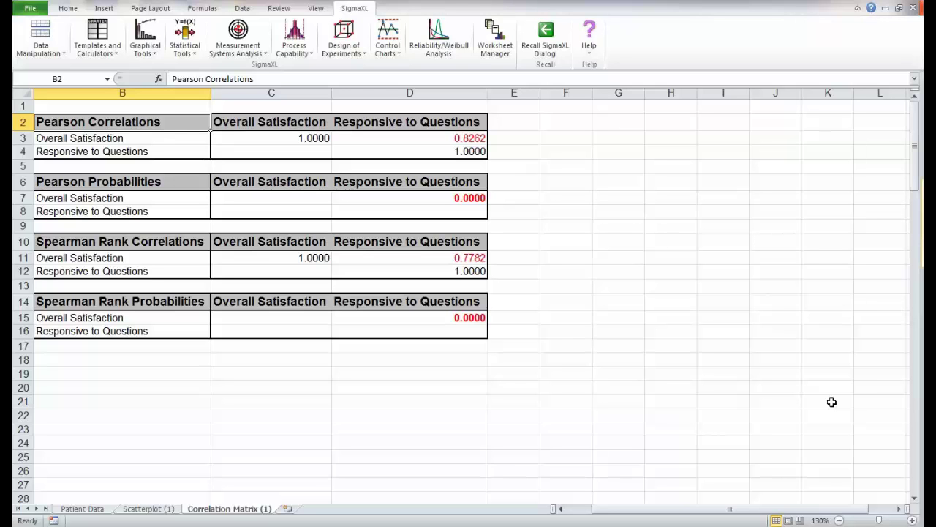
- Set up another correlation matrix using the entire Patient Data table with its data labels
left_click(101, 509)
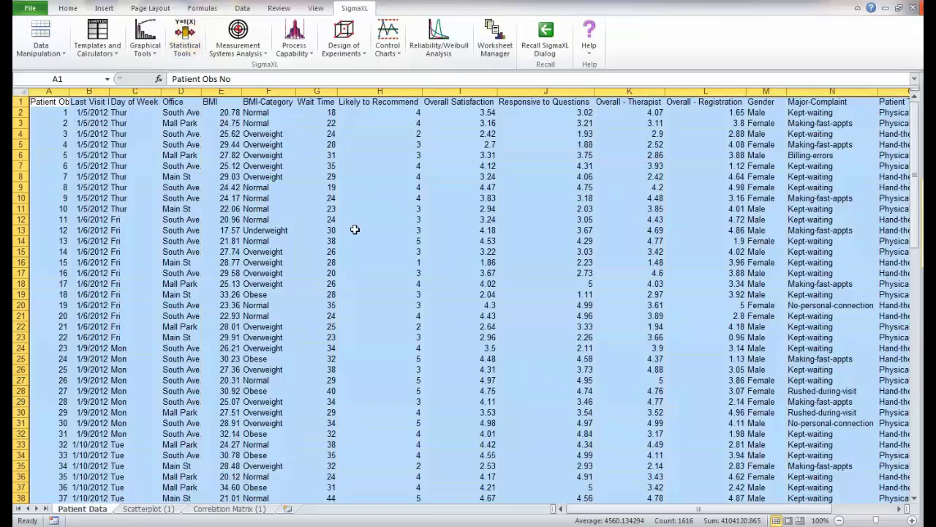
left_click(194, 56)
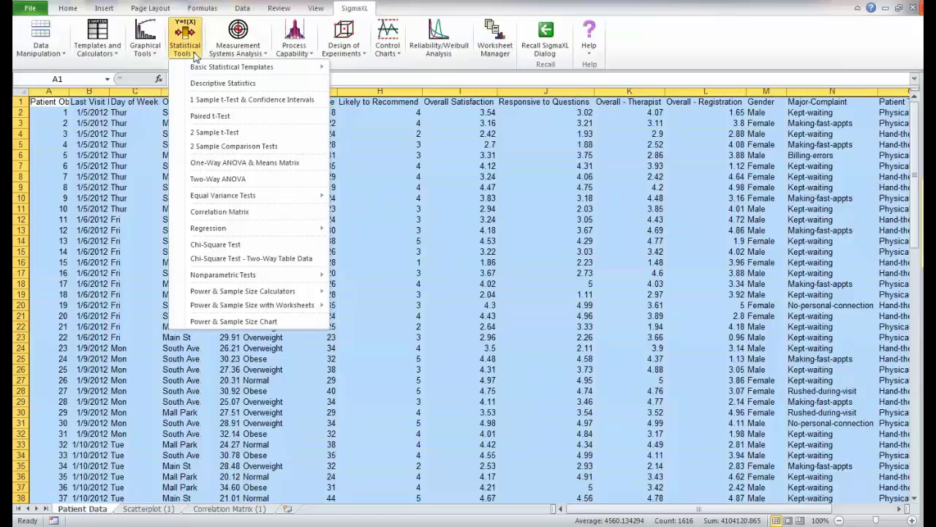
left_click(223, 212)
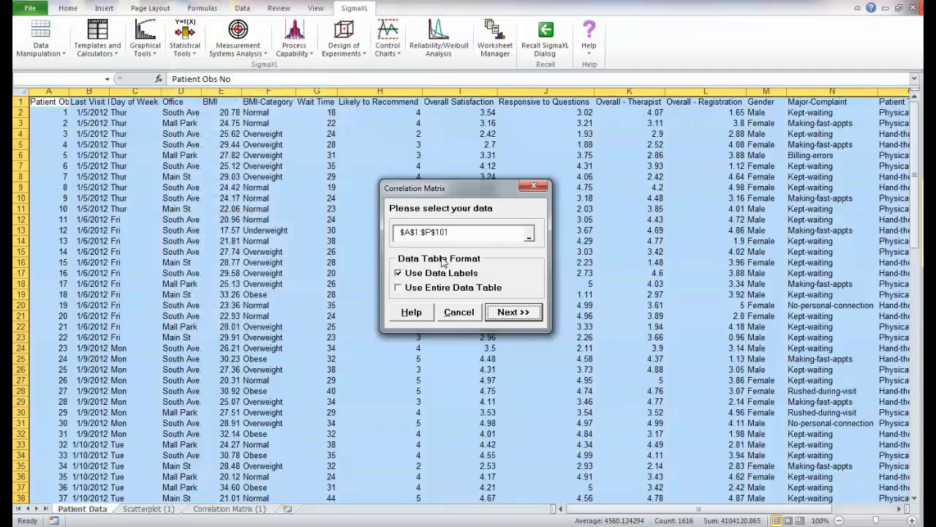
left_click(449, 288)
left_click(510, 312)
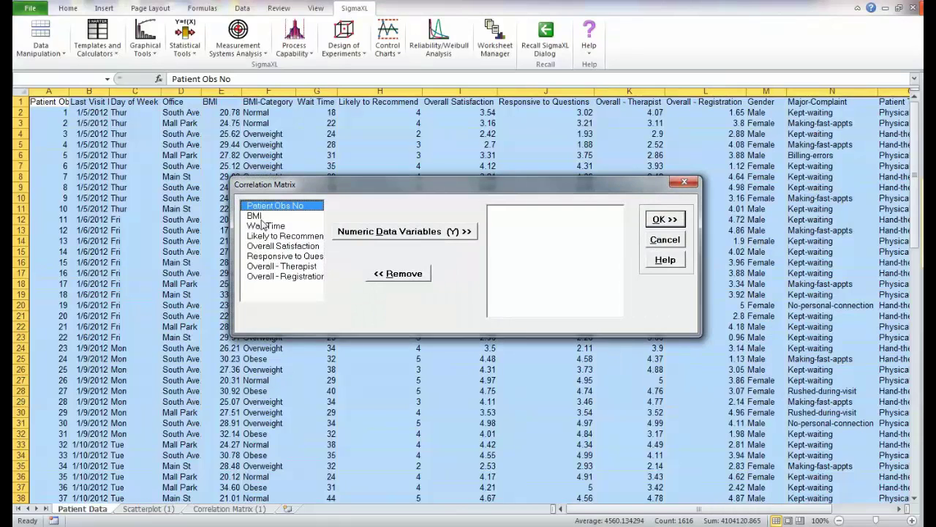
- Generate the matrix for BMI, Wait Time, Likely to Recommend, Overall Satisfaction, Responsive to Questions, Overall - Therapist and Overall - Registration
left_click(256, 217)
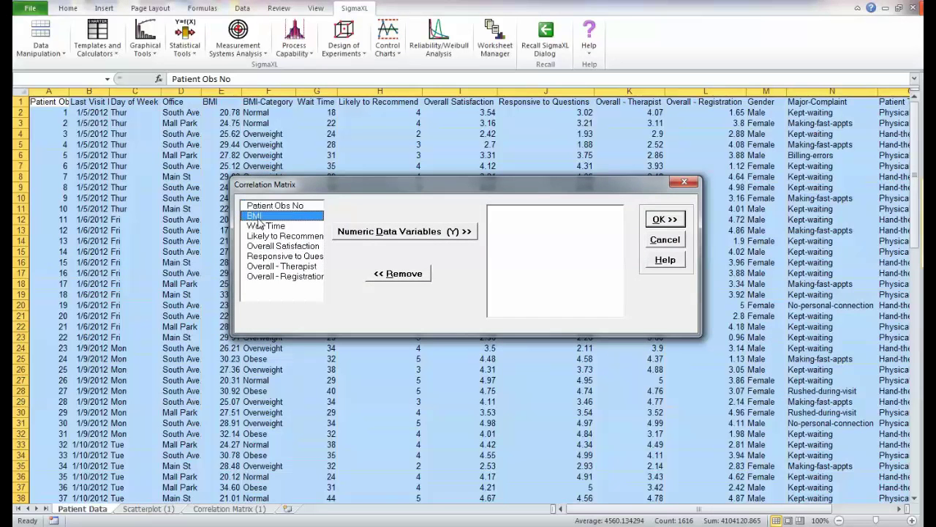
left_click(394, 232)
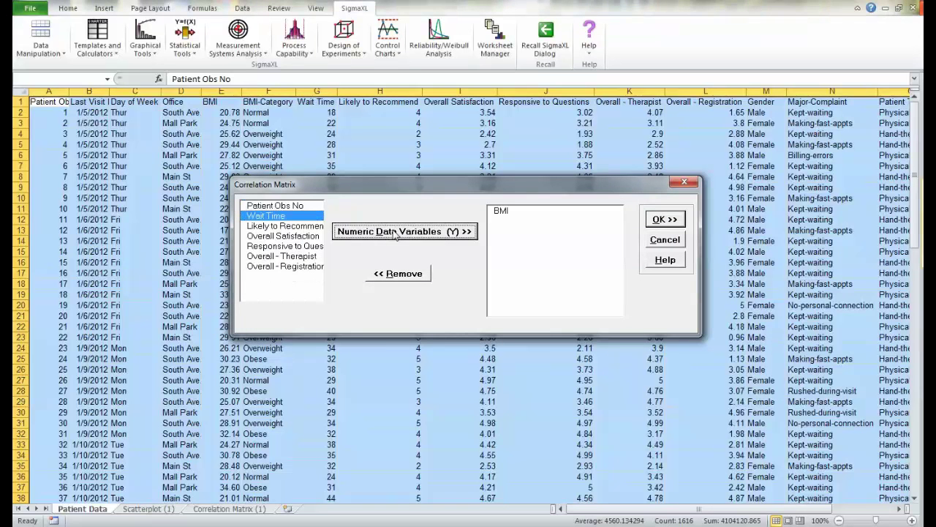
left_click(394, 232)
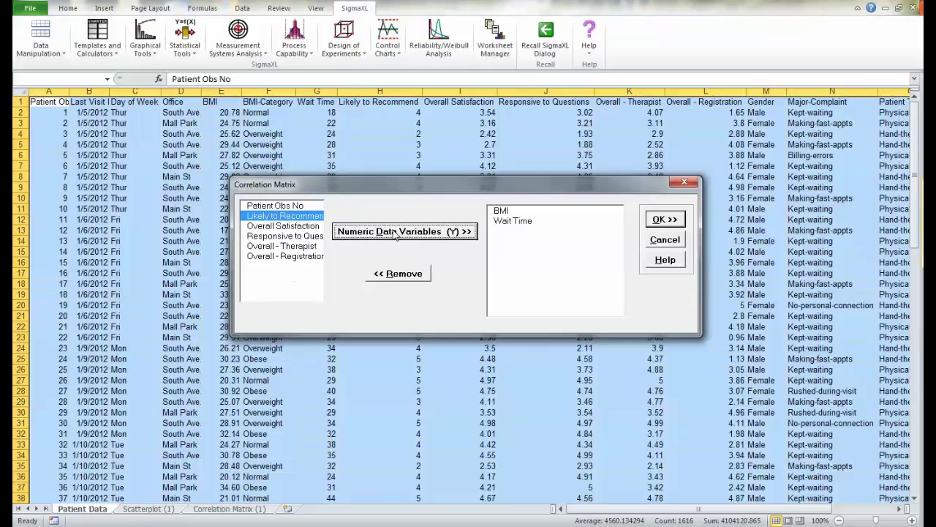
left_click(395, 232)
left_click(395, 231)
left_click(395, 232)
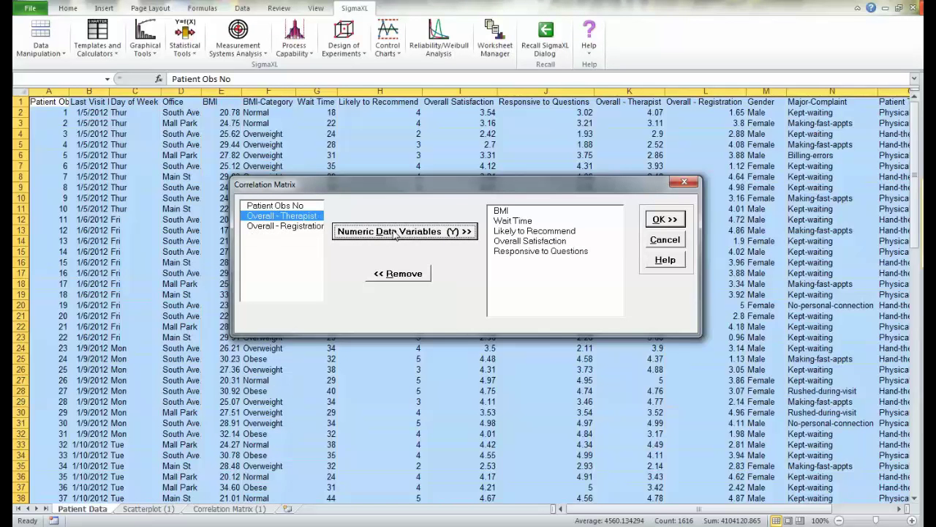
left_click(395, 231)
left_click(395, 232)
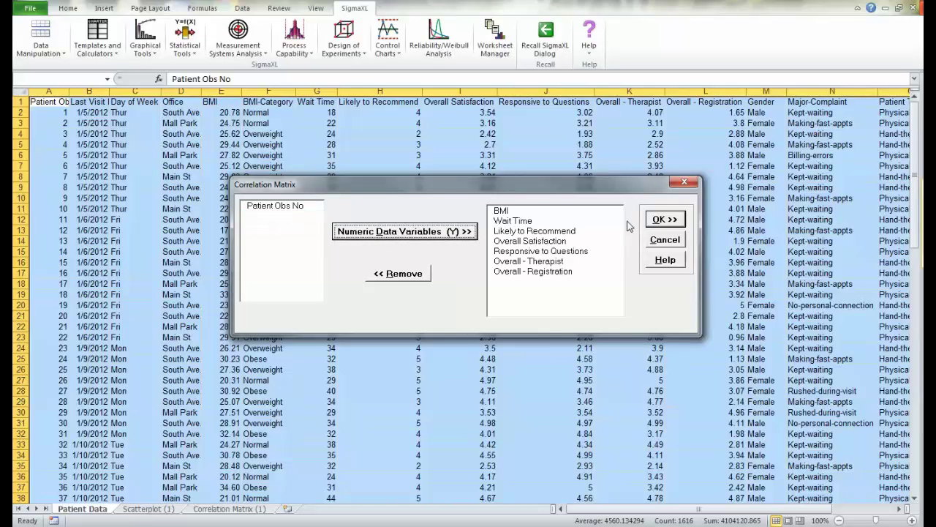
left_click(678, 222)
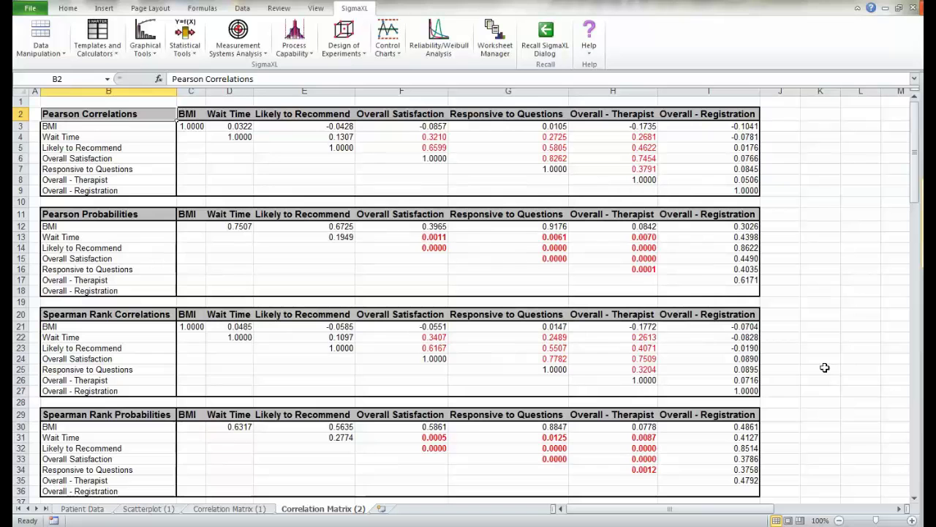